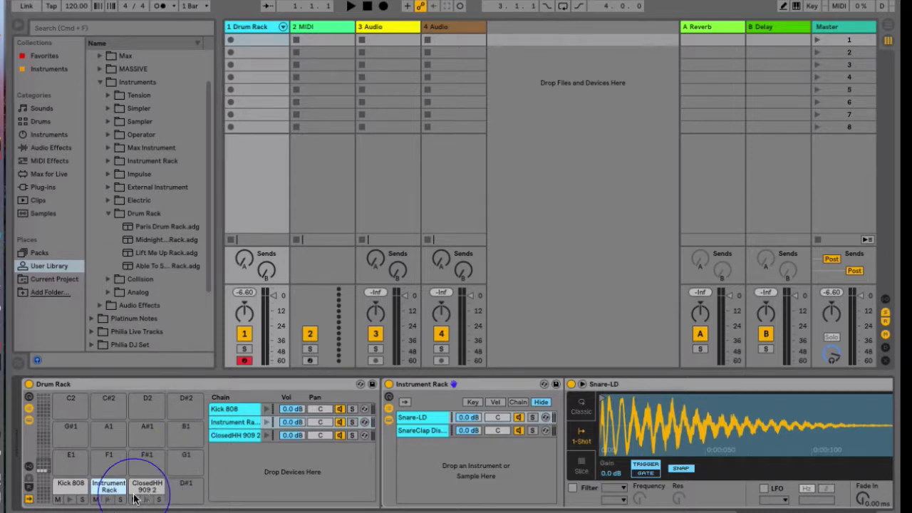
Hide the Drum Rack's chain list and save the rack as a User Library preset
{"action": "left_click", "coordinate": [29, 419]}
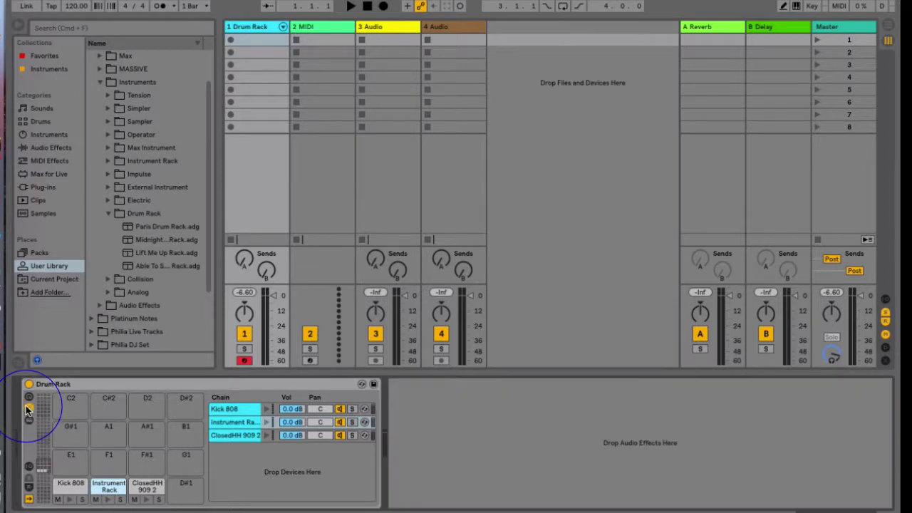
{"action": "left_click", "coordinate": [28, 407]}
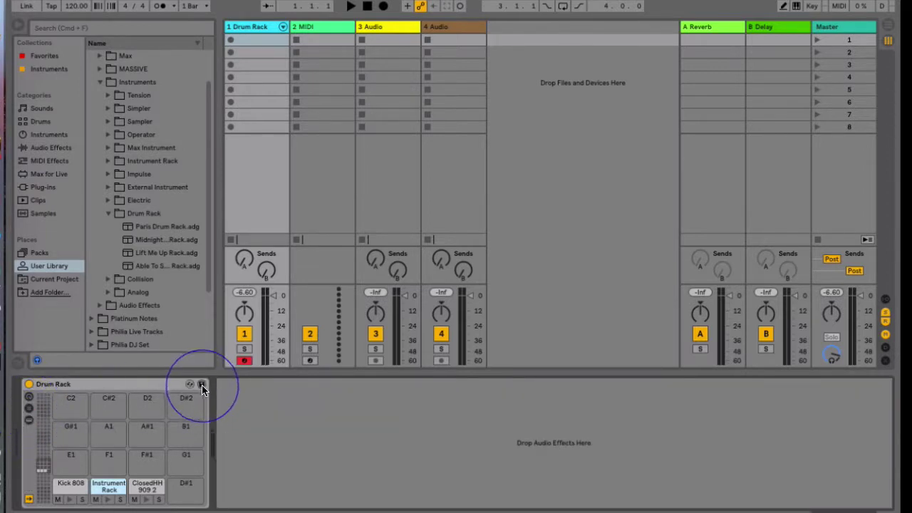
{"action": "left_click", "coordinate": [70, 389]}
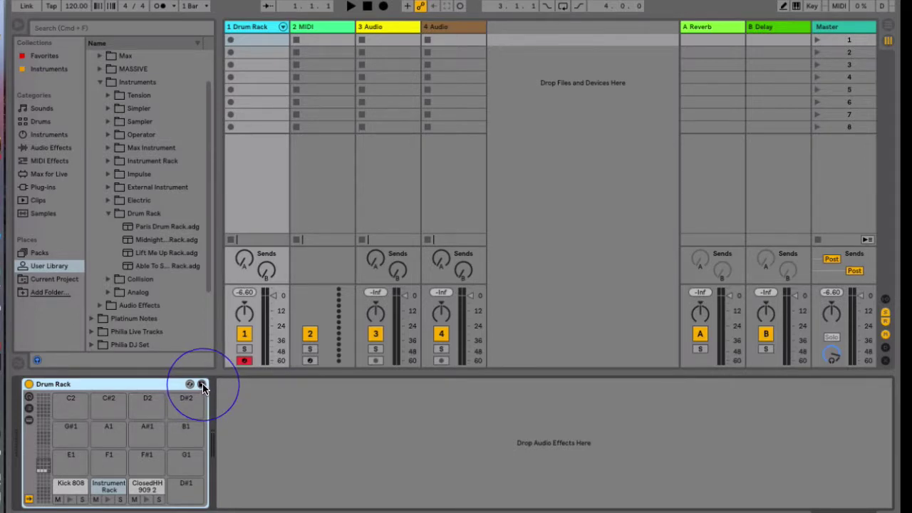
{"action": "left_click", "coordinate": [203, 386]}
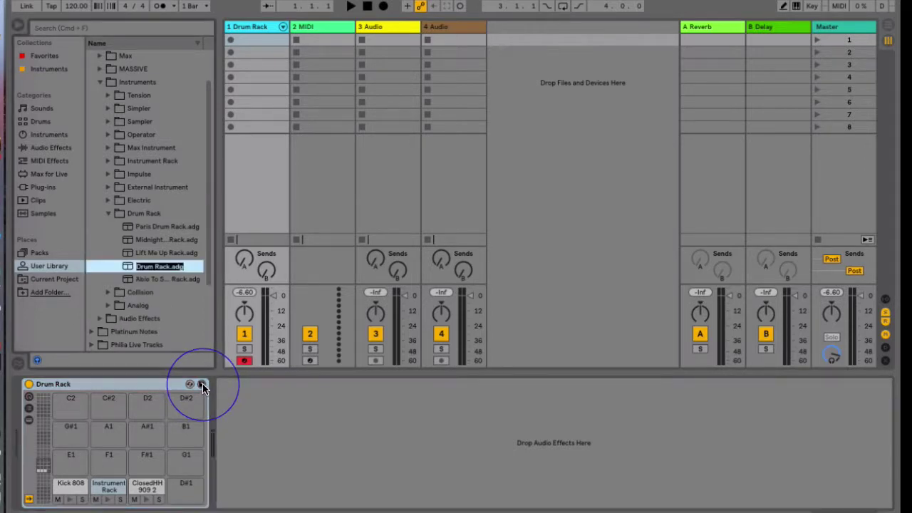
Rename the new preset to the user's name followed by 'rack #4'
{"action": "left_click", "coordinate": [66, 265]}
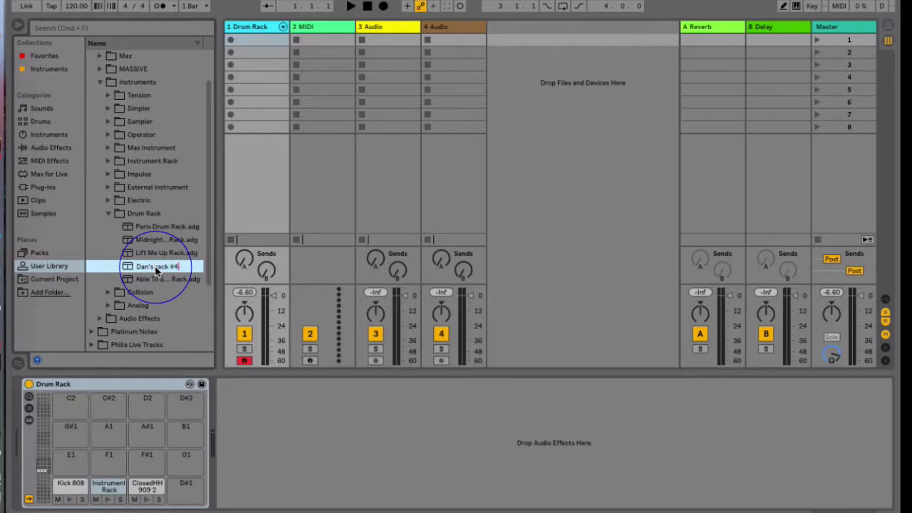
{"action": "key", "text": "Return"}
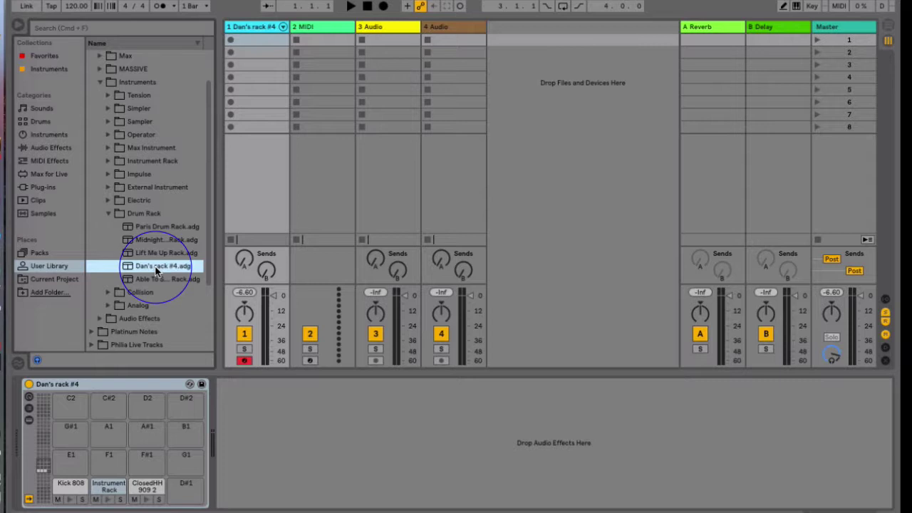
{"action": "scroll", "coordinate": [127, 266], "scroll_direction": "up", "scroll_amount": 3}
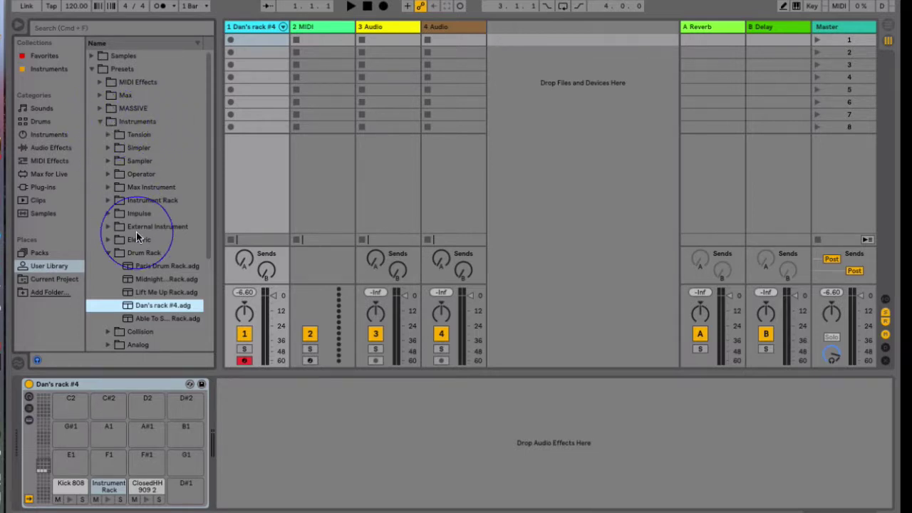
Drag the 'rack #4' preset into My Drum Racks, confirm it landed there, and collapse the folder
{"action": "scroll", "coordinate": [142, 292], "scroll_direction": "down", "scroll_amount": 1}
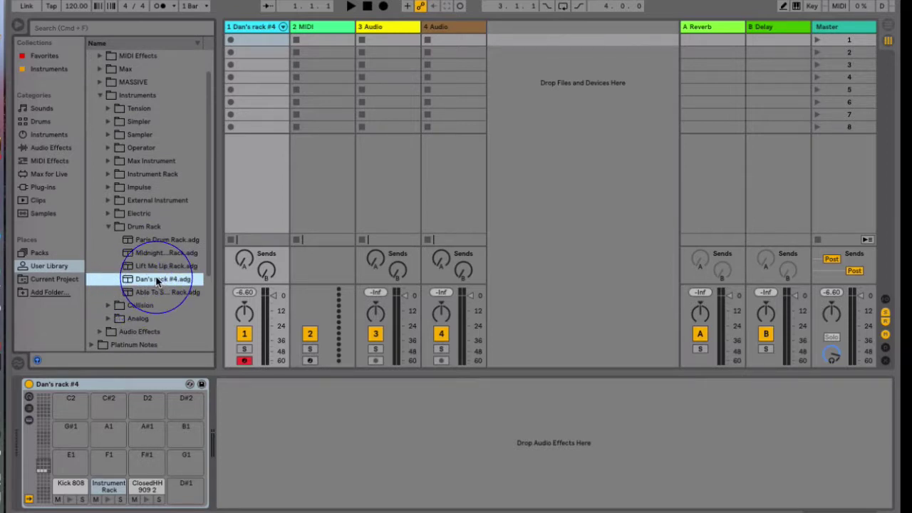
{"action": "scroll", "coordinate": [157, 282], "scroll_direction": "up", "scroll_amount": 1}
{"action": "scroll", "coordinate": [155, 281], "scroll_direction": "down", "scroll_amount": 1}
{"action": "scroll", "coordinate": [156, 282], "scroll_direction": "down", "scroll_amount": 2}
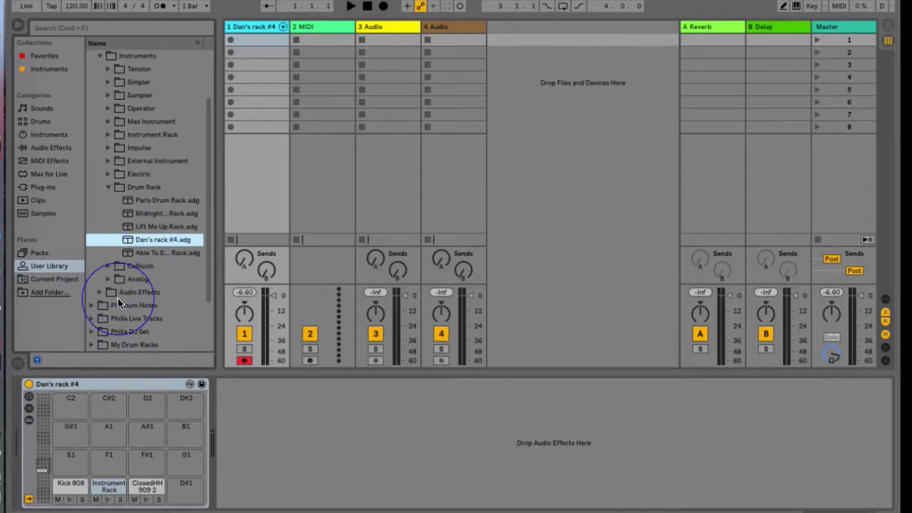
{"action": "left_click_drag", "start_coordinate": [153, 241], "coordinate": [111, 340]}
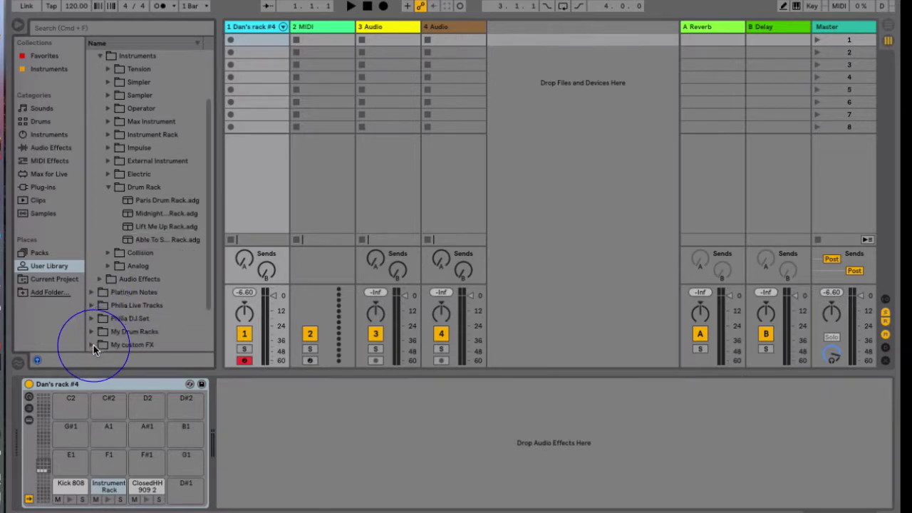
{"action": "left_click", "coordinate": [92, 332]}
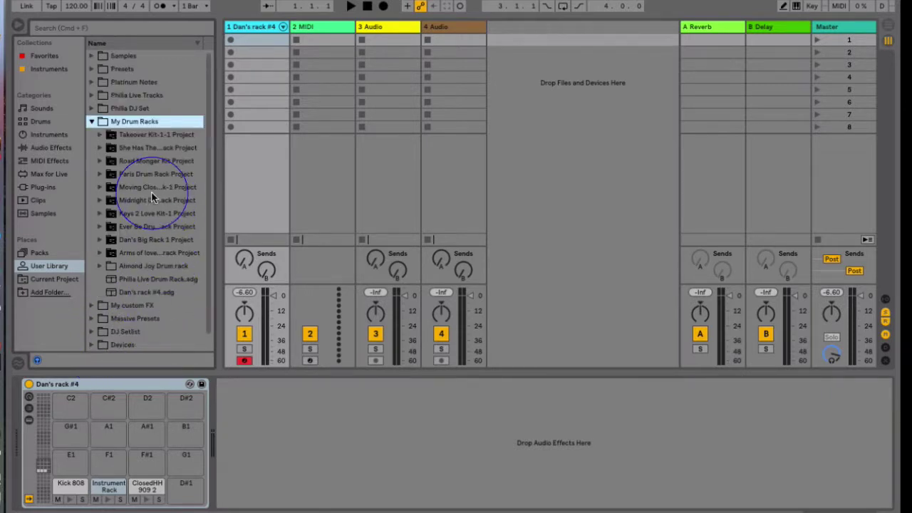
{"action": "left_click", "coordinate": [149, 294]}
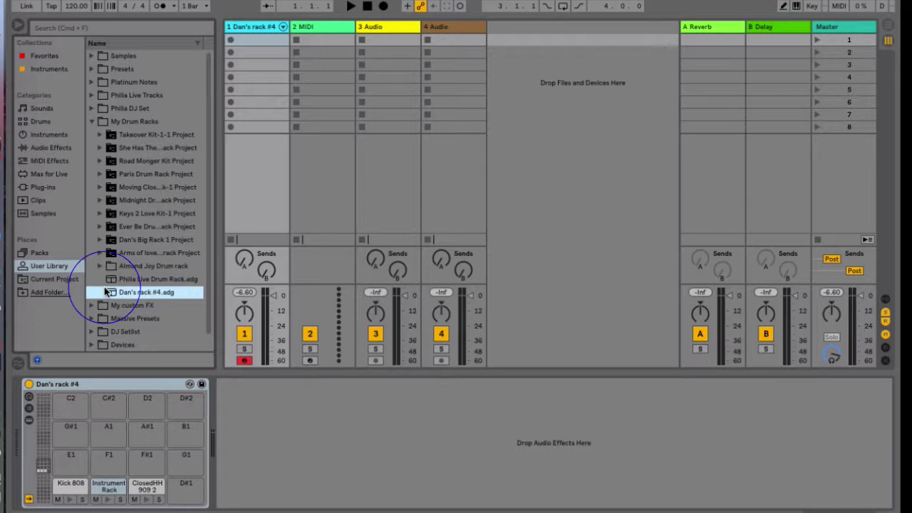
{"action": "left_click", "coordinate": [92, 121]}
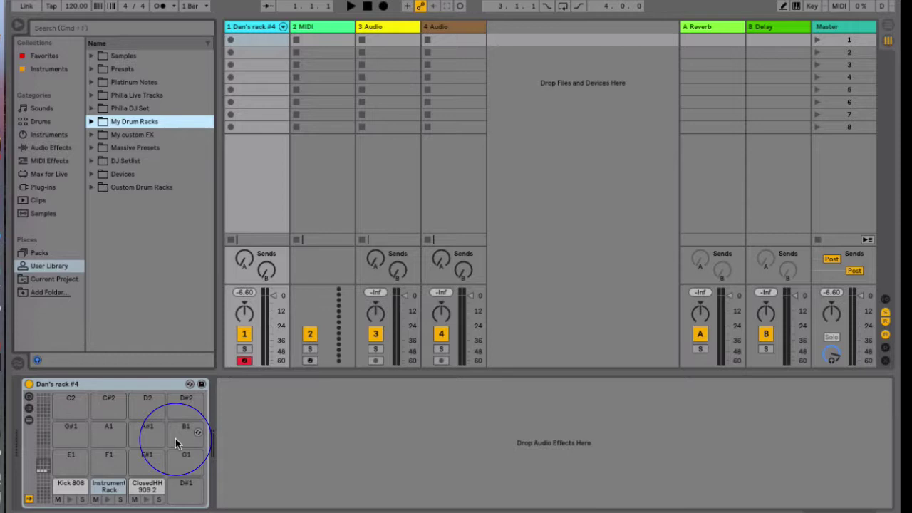
Browse the Drums category's Drum Hits folder and peek inside the Clap folder
{"action": "left_click", "coordinate": [56, 388]}
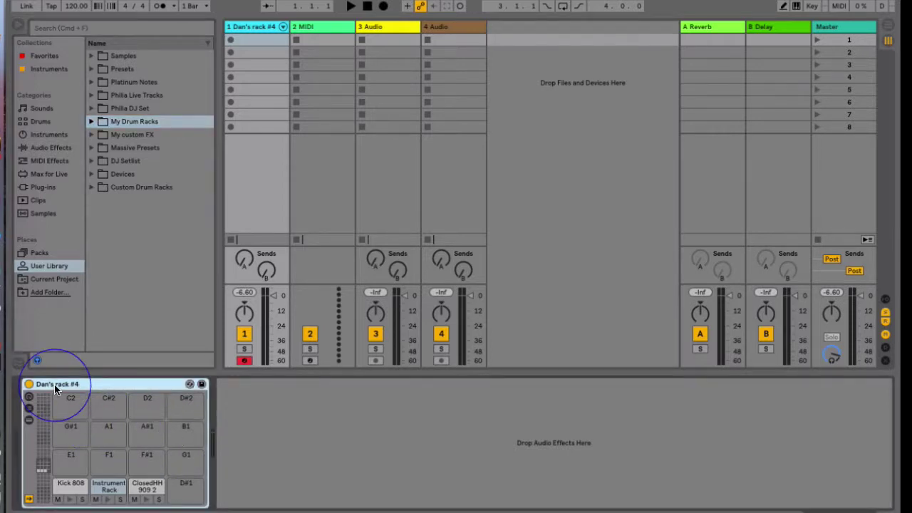
{"action": "left_click", "coordinate": [40, 121]}
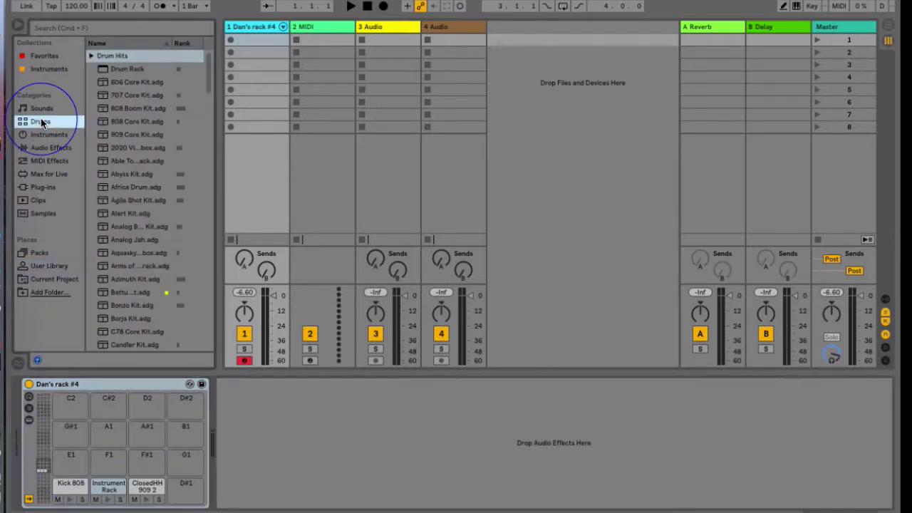
{"action": "left_click", "coordinate": [95, 55]}
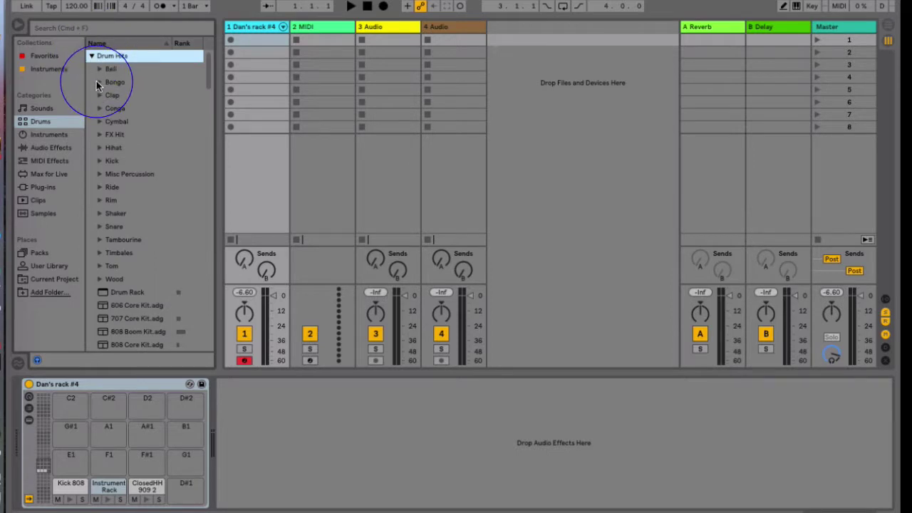
{"action": "left_click", "coordinate": [99, 95]}
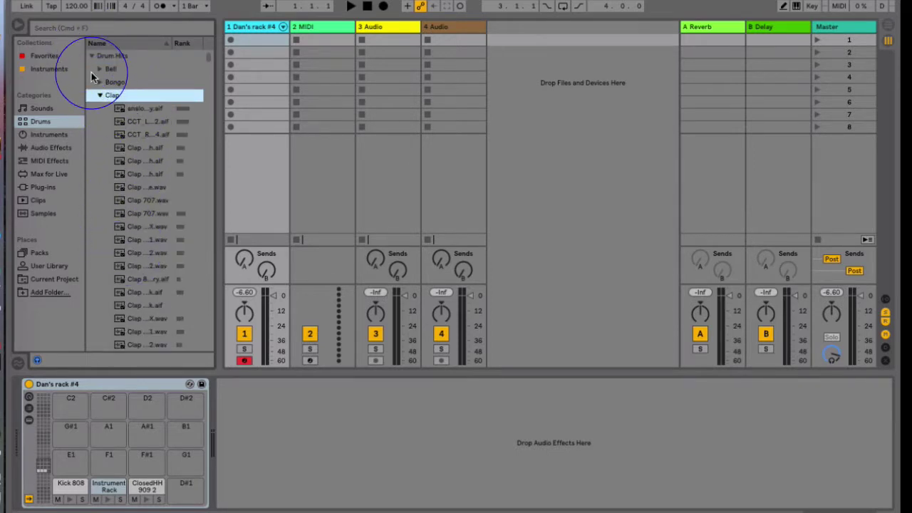
{"action": "left_click", "coordinate": [99, 95]}
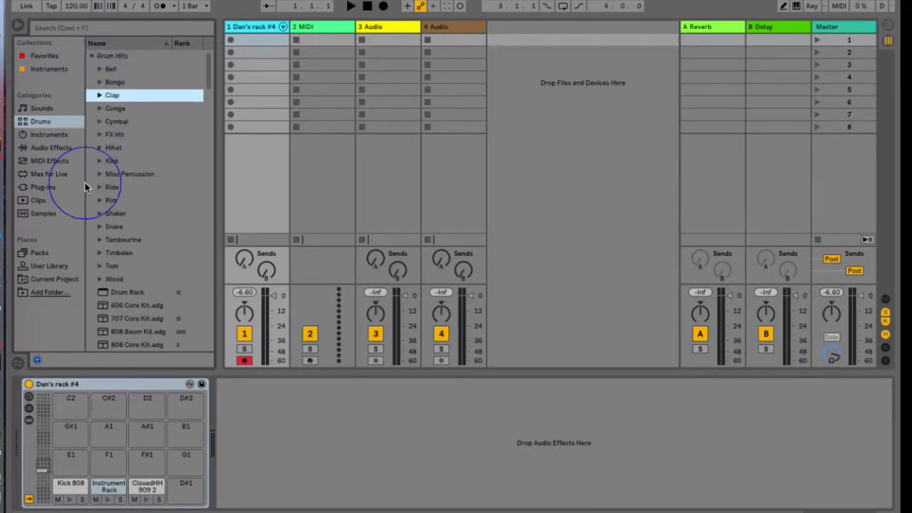
Look through Instruments > Electric and Piano & Keys, then show the User Library folders
{"action": "left_click", "coordinate": [50, 388]}
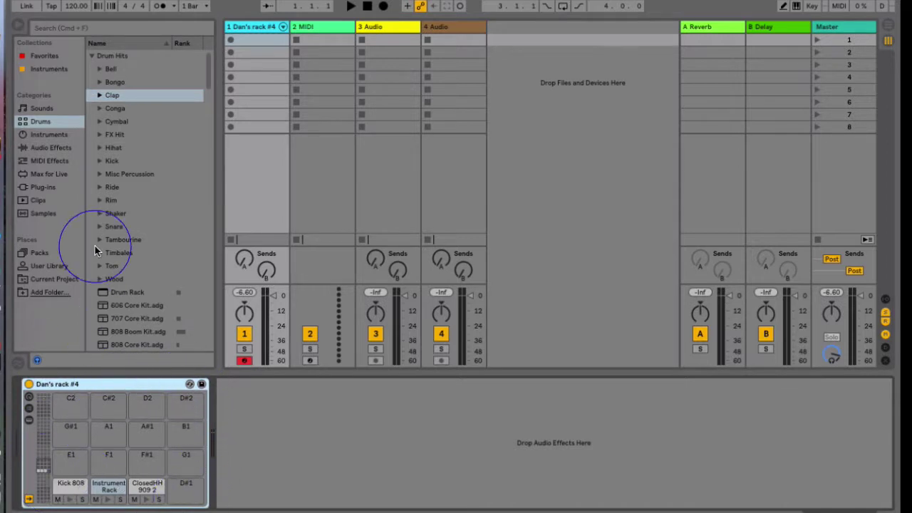
{"action": "left_click", "coordinate": [48, 135]}
{"action": "left_click", "coordinate": [91, 95]}
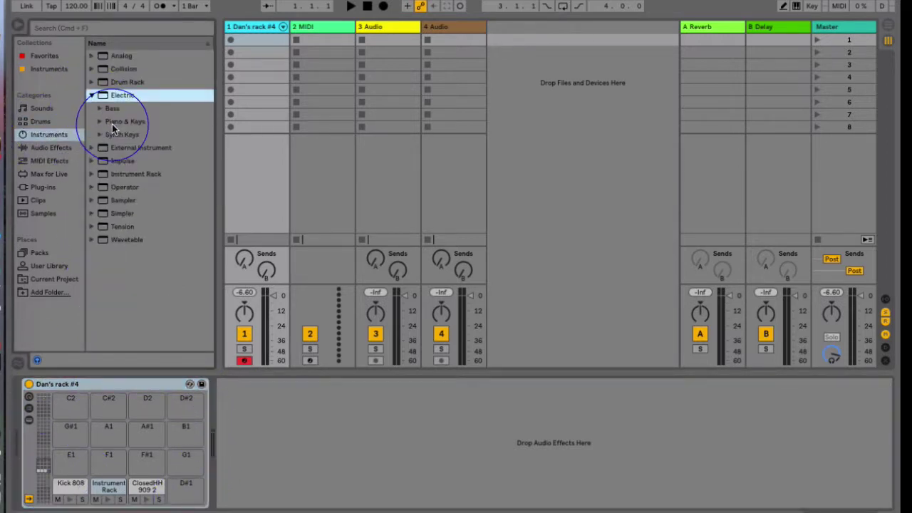
{"action": "left_click", "coordinate": [100, 122]}
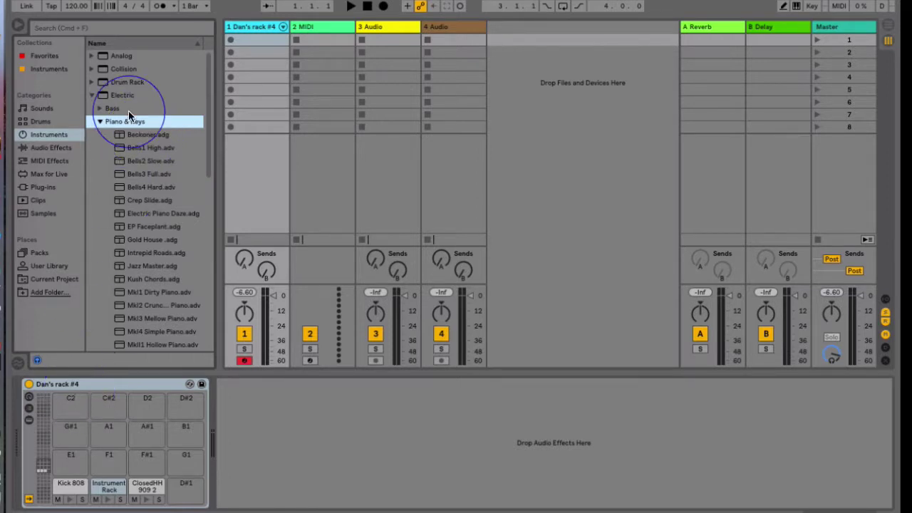
{"action": "left_click", "coordinate": [91, 94]}
{"action": "left_click", "coordinate": [47, 268]}
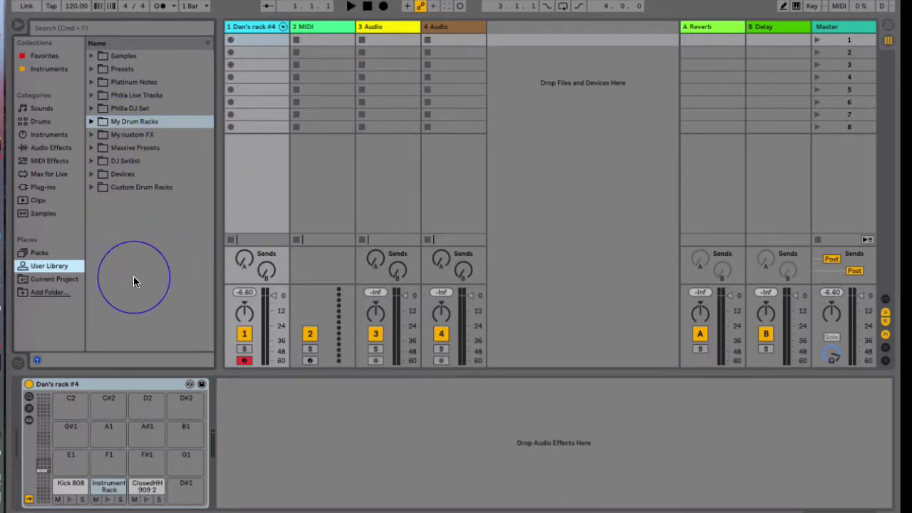
{"action": "left_click", "coordinate": [70, 391]}
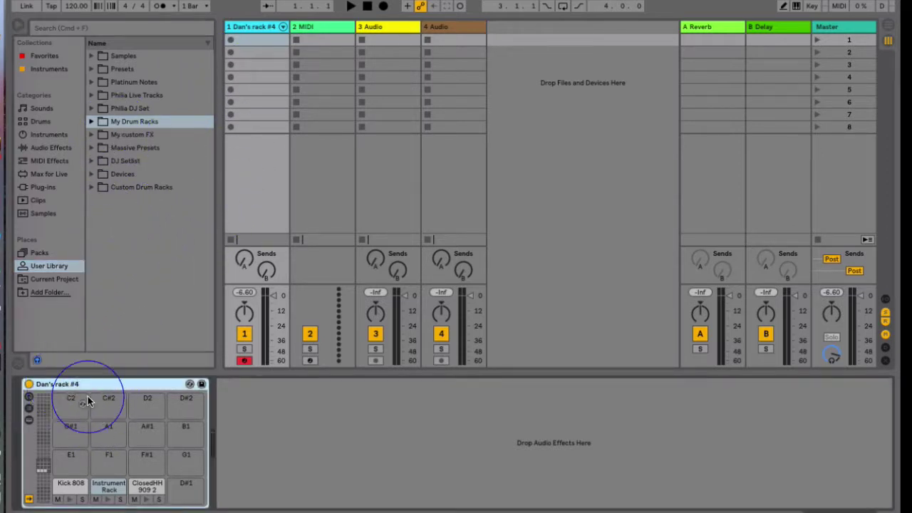
{"action": "left_click", "coordinate": [32, 267]}
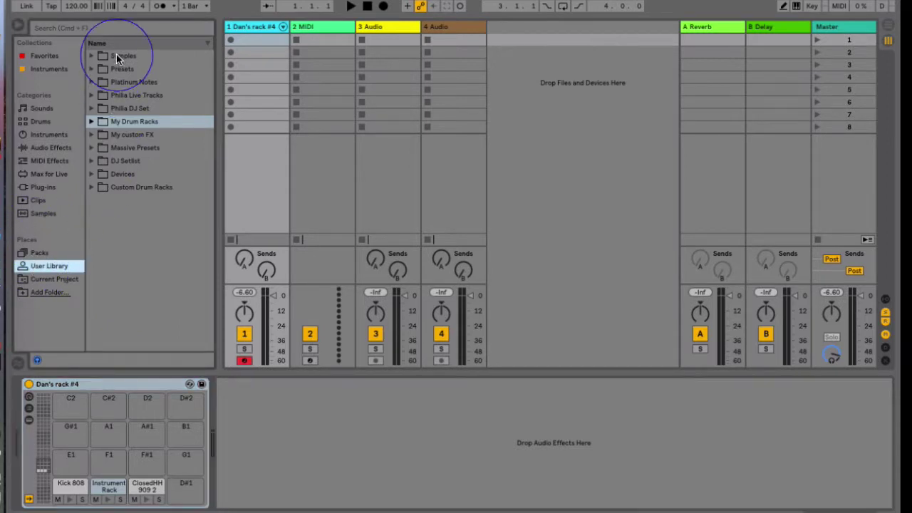
Enable the Green collection in the browser and start renaming it to 'Drum Racks'
{"action": "left_click", "coordinate": [72, 45]}
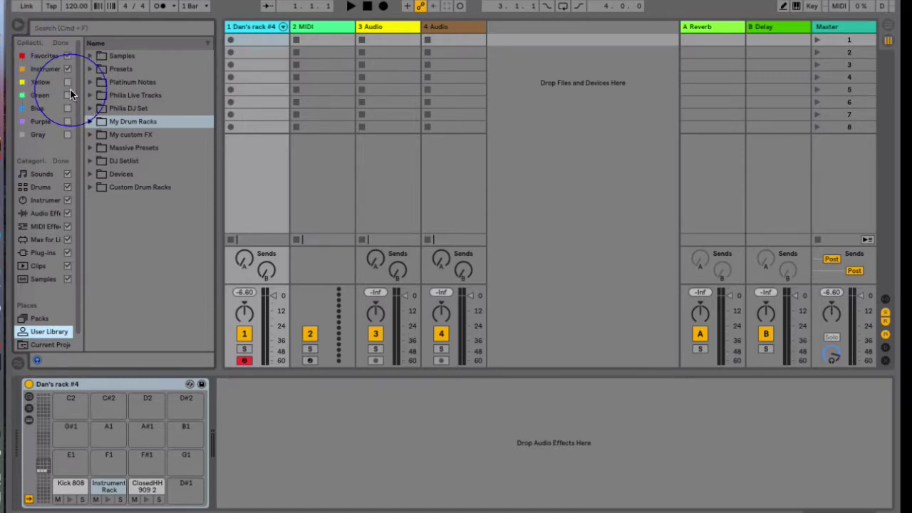
{"action": "left_click", "coordinate": [61, 44]}
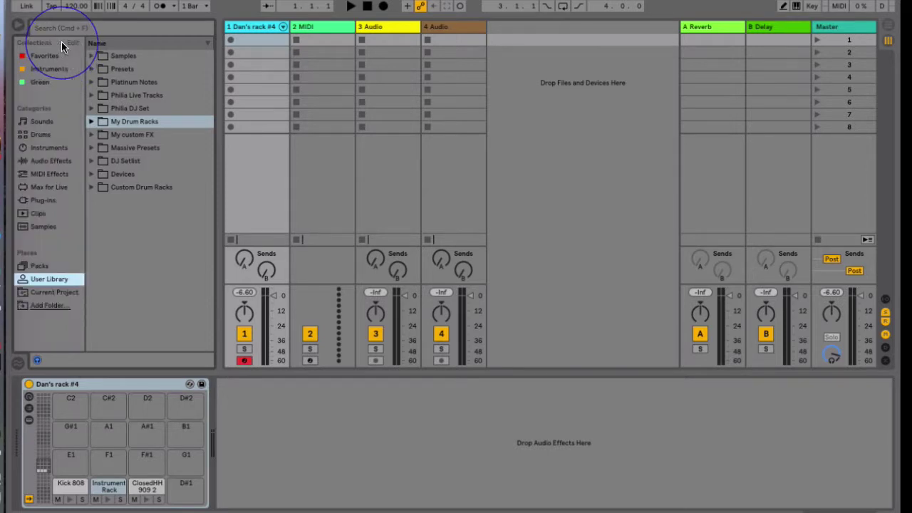
{"action": "left_click", "coordinate": [41, 83]}
{"action": "right_click", "coordinate": [43, 84]}
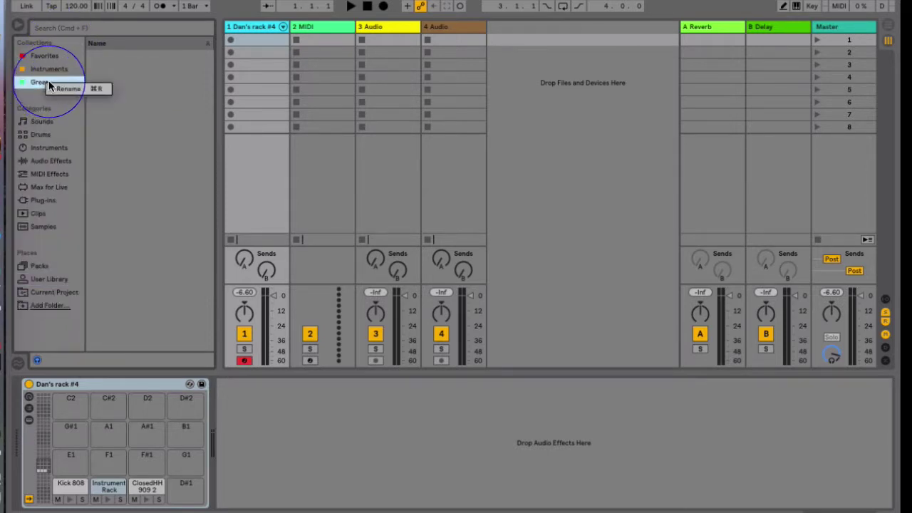
{"action": "left_click", "coordinate": [46, 87]}
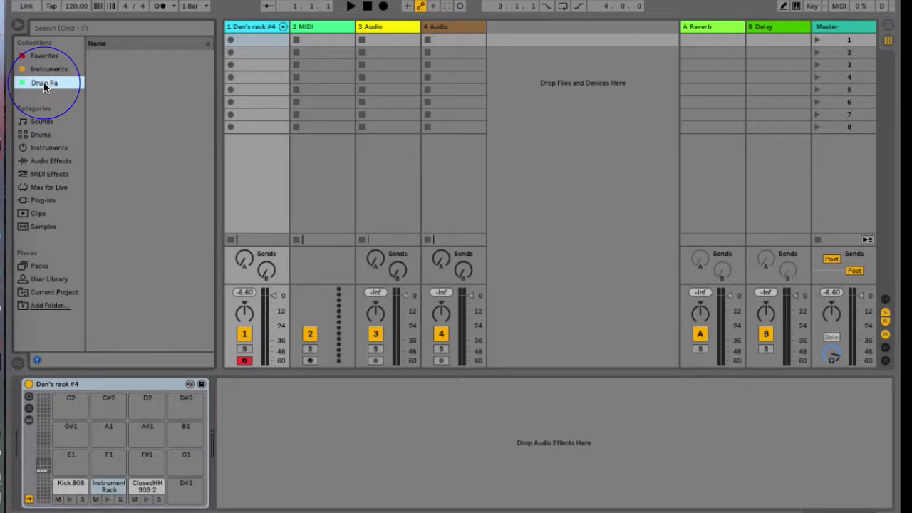
Select the 'rack #4' preset in My Drum Racks and tag it with the Drum Racks collection
{"action": "left_click", "coordinate": [36, 280]}
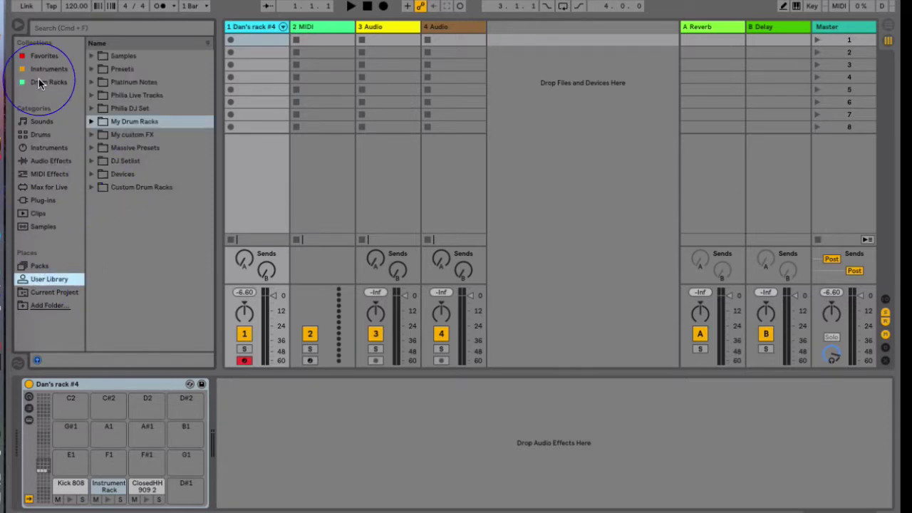
{"action": "left_click", "coordinate": [100, 123]}
{"action": "left_click", "coordinate": [178, 293]}
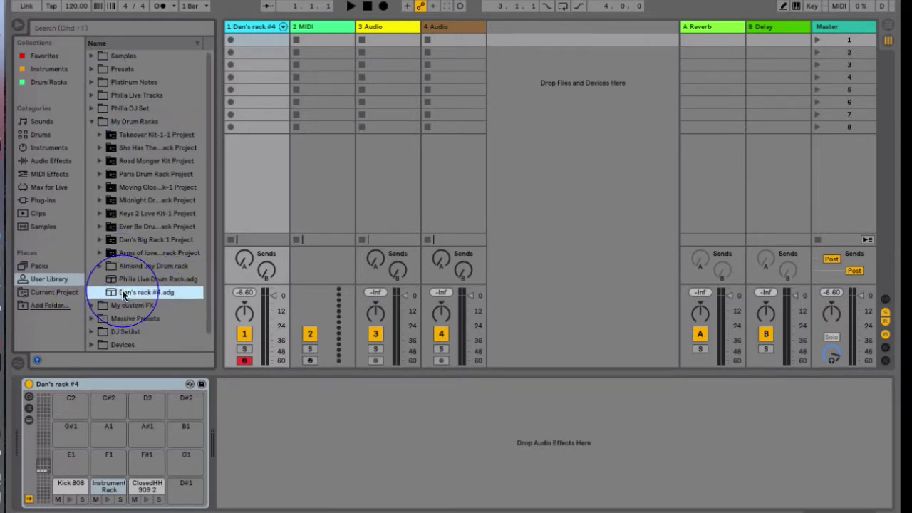
{"action": "left_click", "coordinate": [40, 83]}
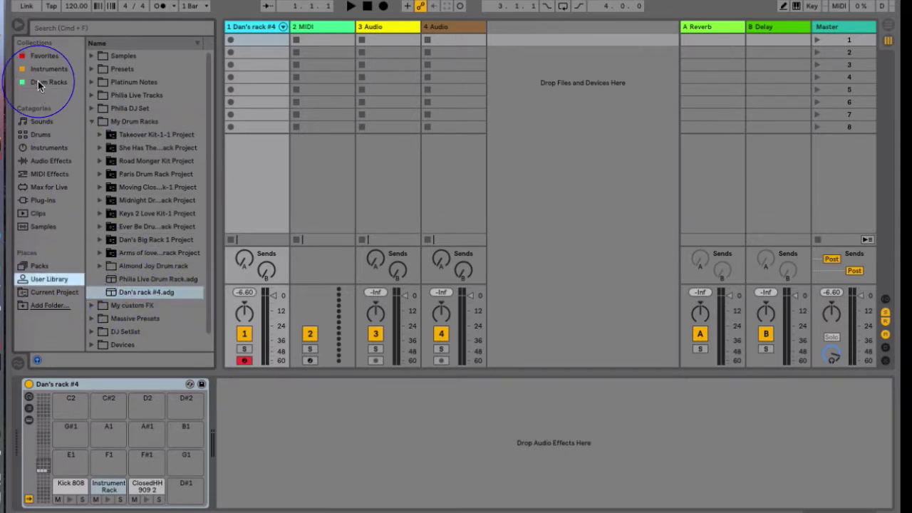
Check the Drum Racks collection contents, then return to the User Library's Massive Presets folder
{"action": "left_click", "coordinate": [38, 81]}
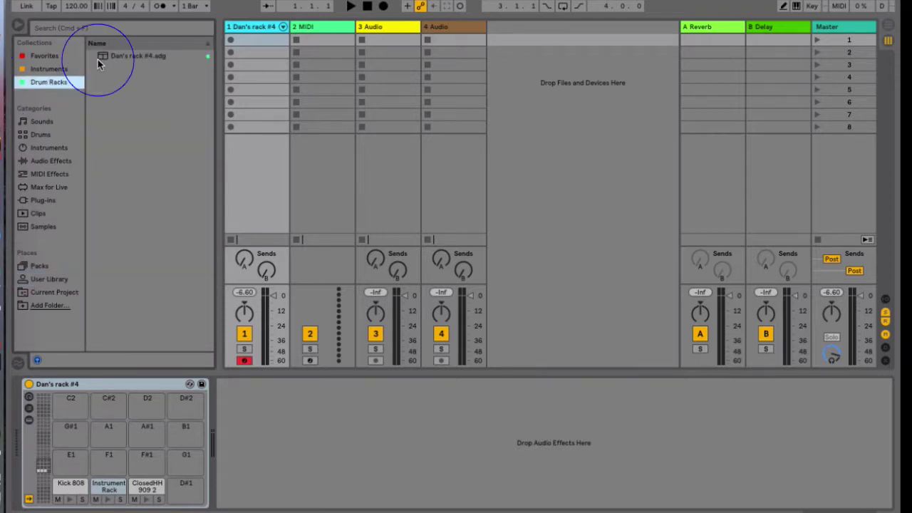
{"action": "left_click", "coordinate": [44, 280]}
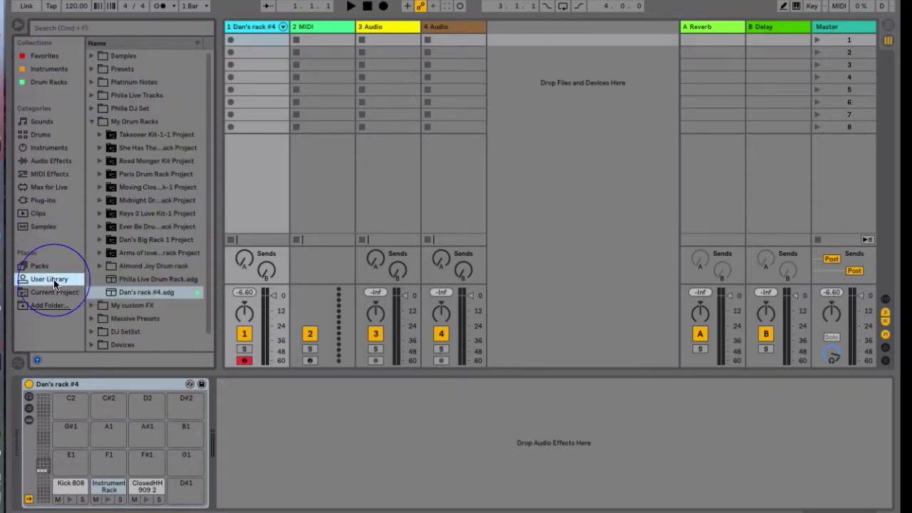
{"action": "left_click", "coordinate": [192, 319]}
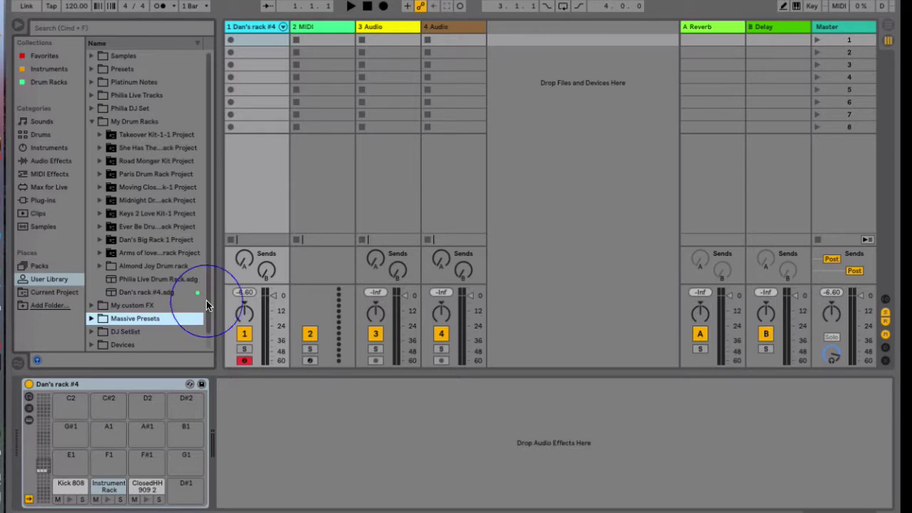
{"action": "left_click", "coordinate": [54, 81]}
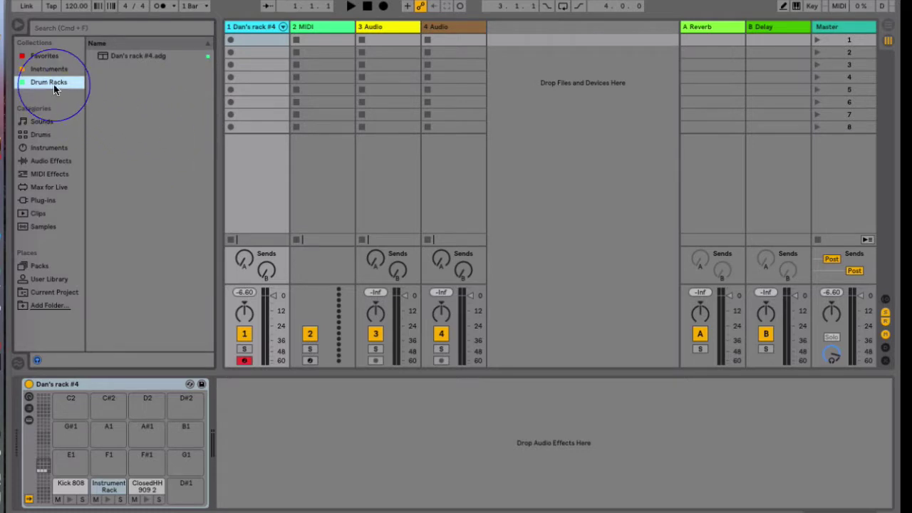
{"action": "left_click", "coordinate": [48, 69]}
{"action": "left_click", "coordinate": [44, 57]}
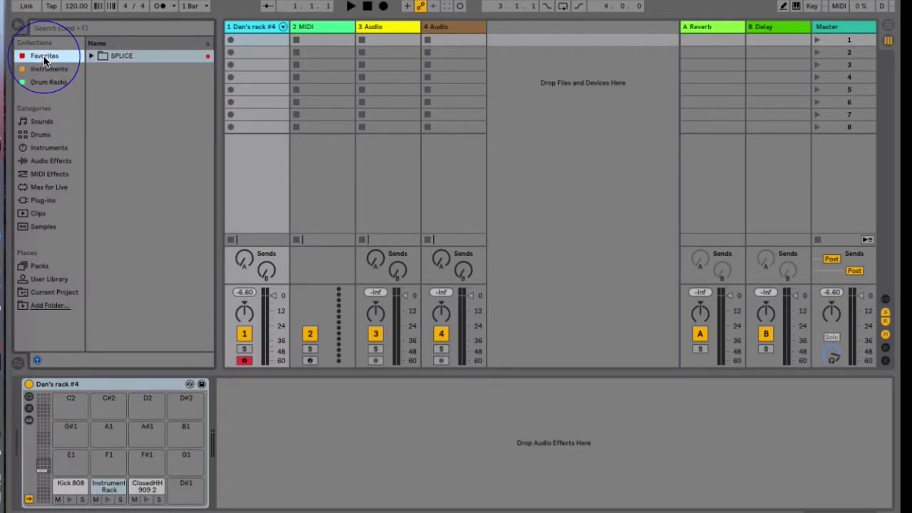
{"action": "left_click", "coordinate": [44, 69]}
{"action": "left_click", "coordinate": [43, 81]}
{"action": "left_click", "coordinate": [40, 69]}
{"action": "left_click", "coordinate": [43, 56]}
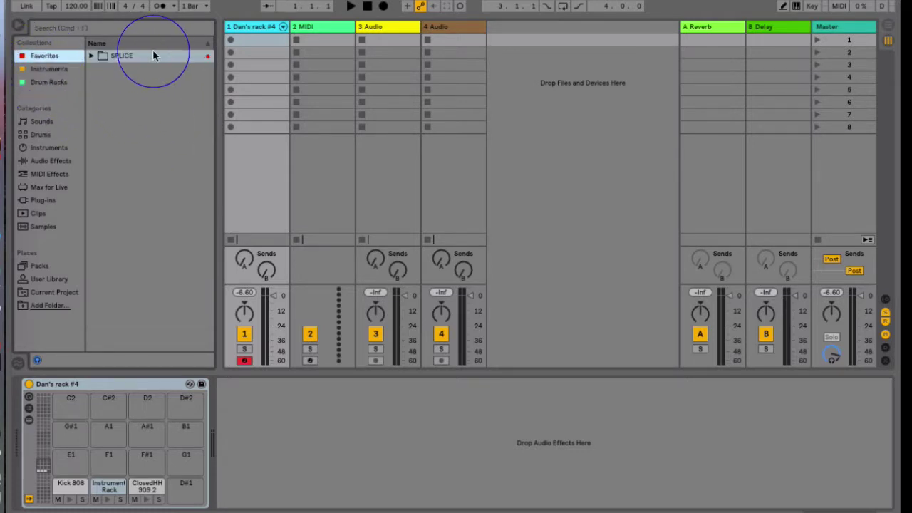
{"action": "left_click", "coordinate": [44, 69]}
{"action": "left_click", "coordinate": [43, 83]}
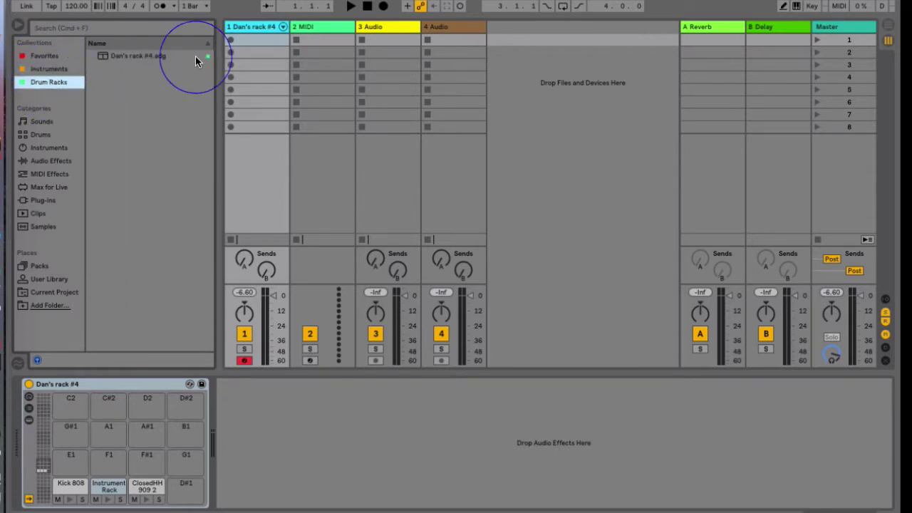
{"action": "left_click", "coordinate": [107, 55]}
{"action": "left_click", "coordinate": [50, 67]}
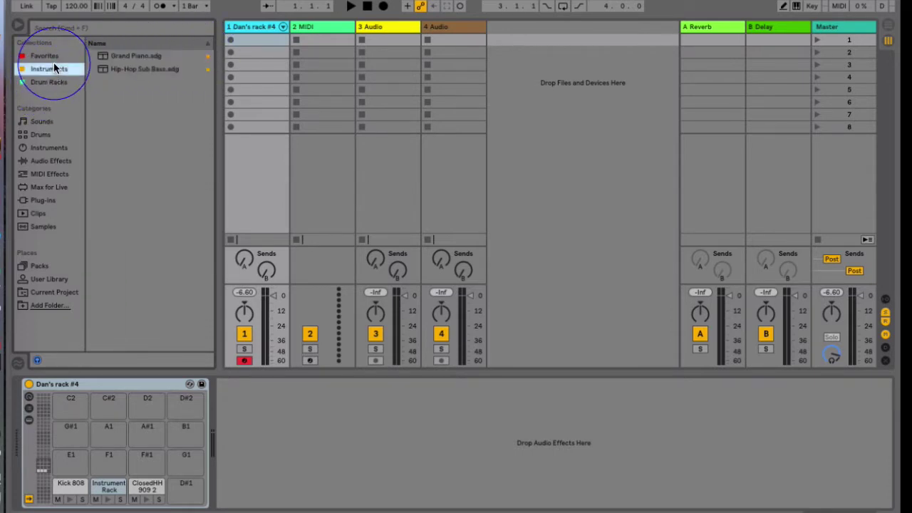
{"action": "left_click", "coordinate": [45, 57]}
{"action": "left_click", "coordinate": [48, 82]}
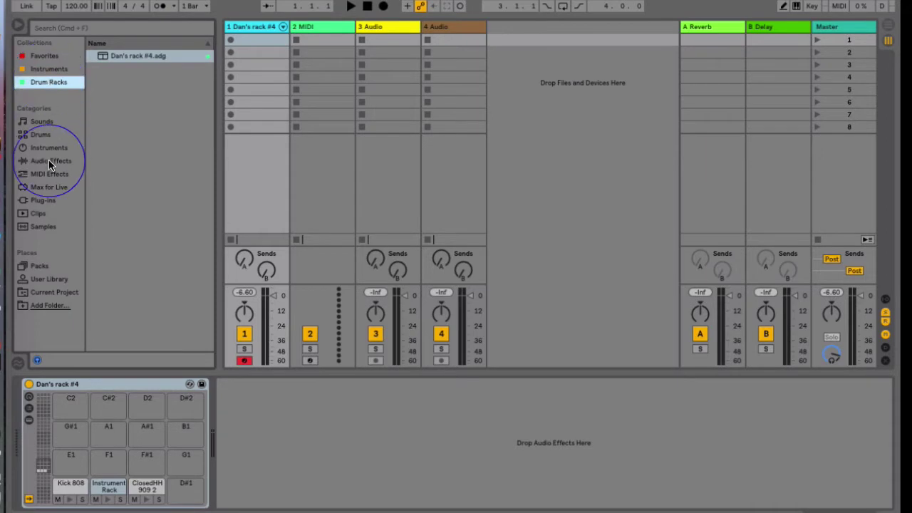
{"action": "left_click", "coordinate": [39, 280]}
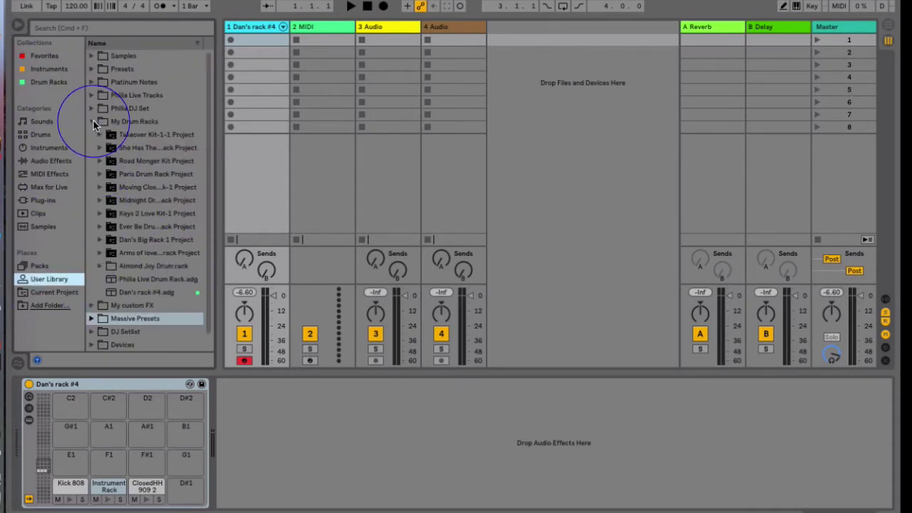